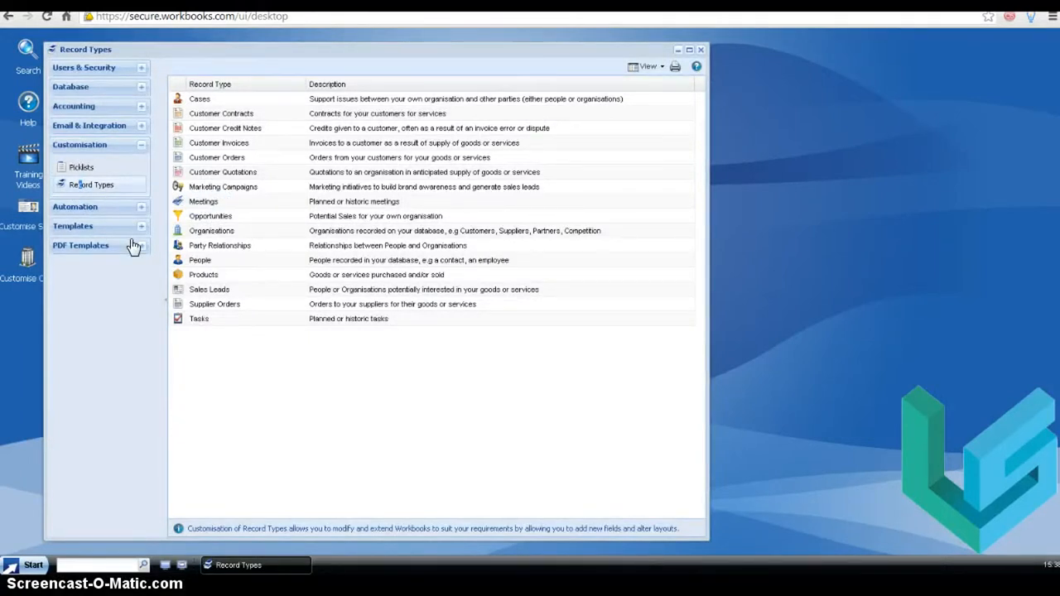
- Open the People record type's customisation window and add a desktop shortcut to it
{"action": "left_click", "coordinate": [344, 263]}
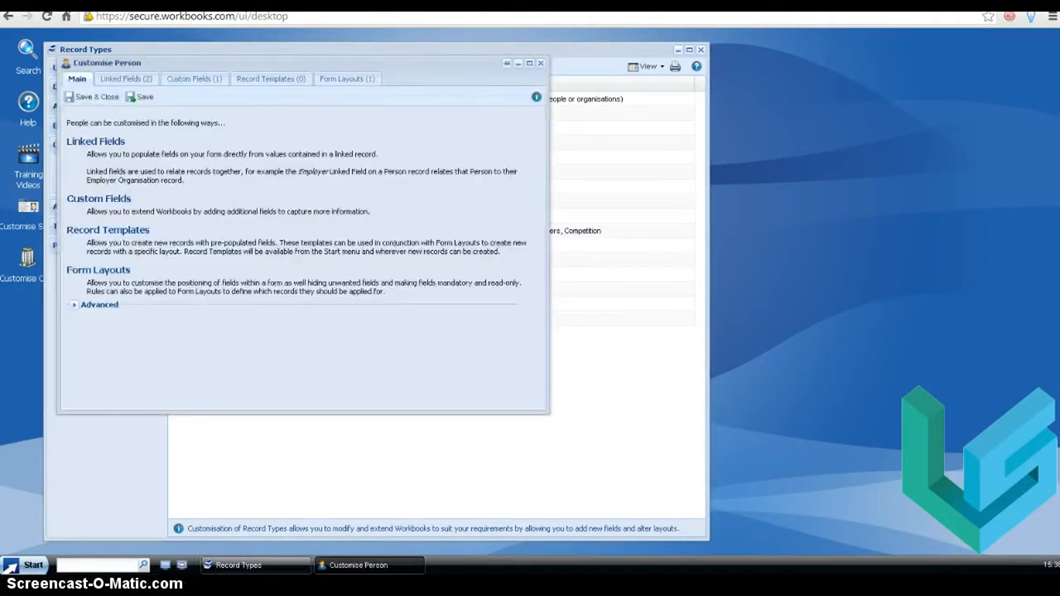
{"action": "left_click", "coordinate": [66, 64]}
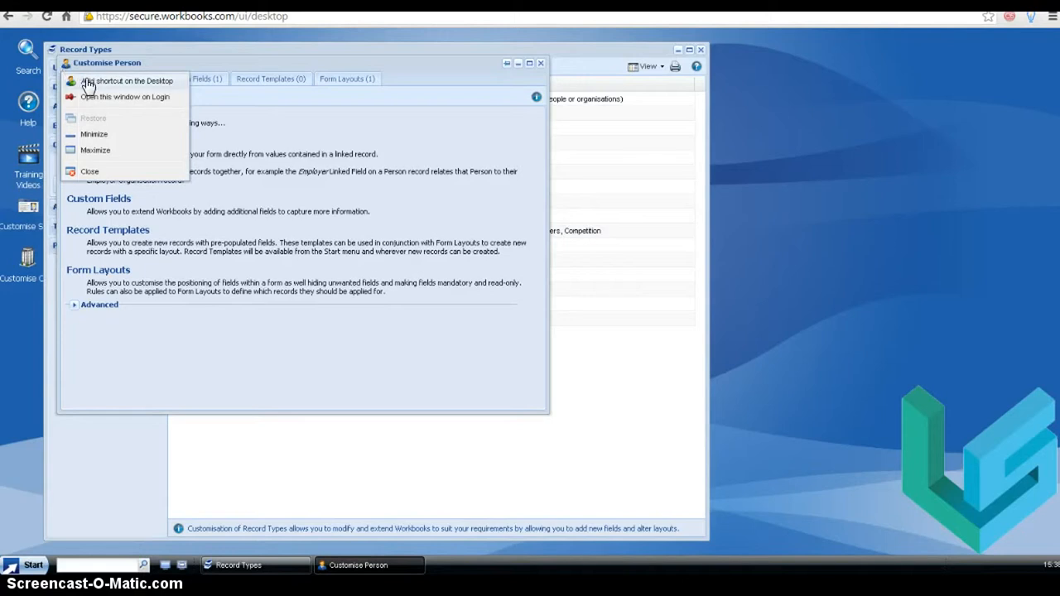
{"action": "left_click", "coordinate": [83, 81]}
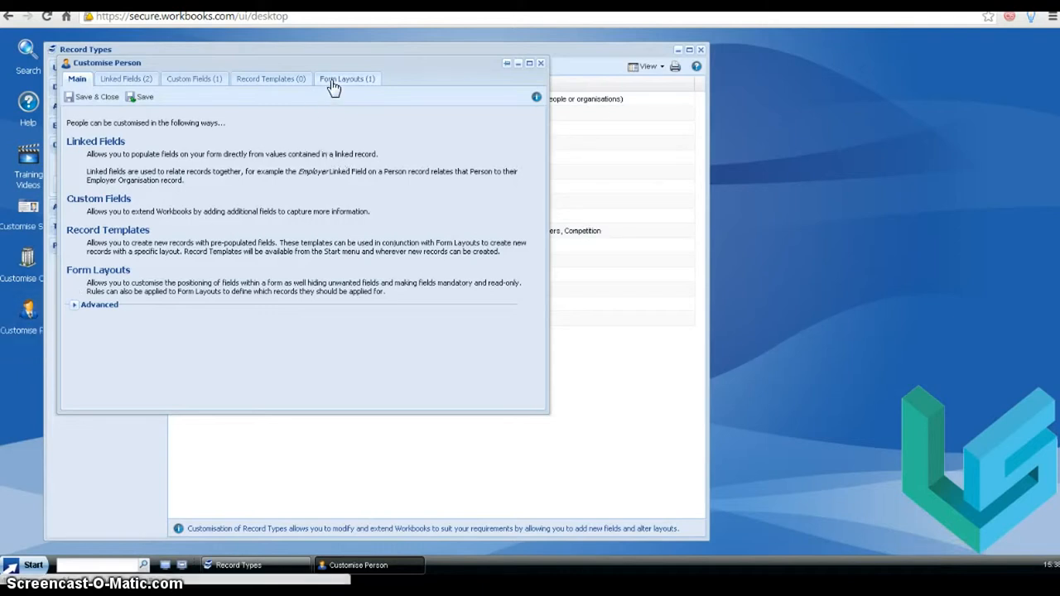
- Start a new custom field for People labelled Driver License No
{"action": "left_click", "coordinate": [188, 90]}
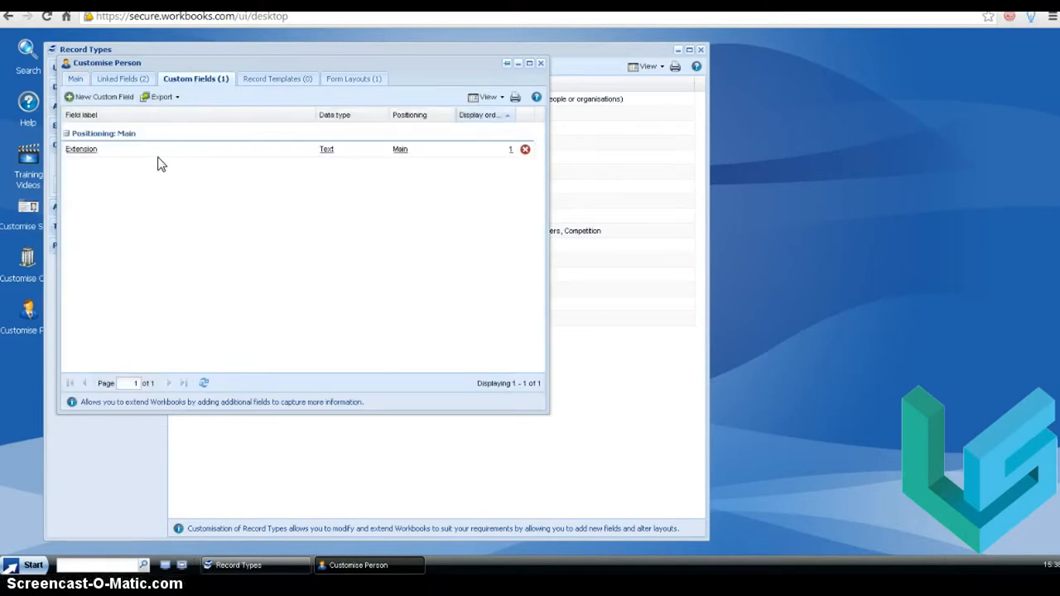
{"action": "left_click", "coordinate": [79, 101]}
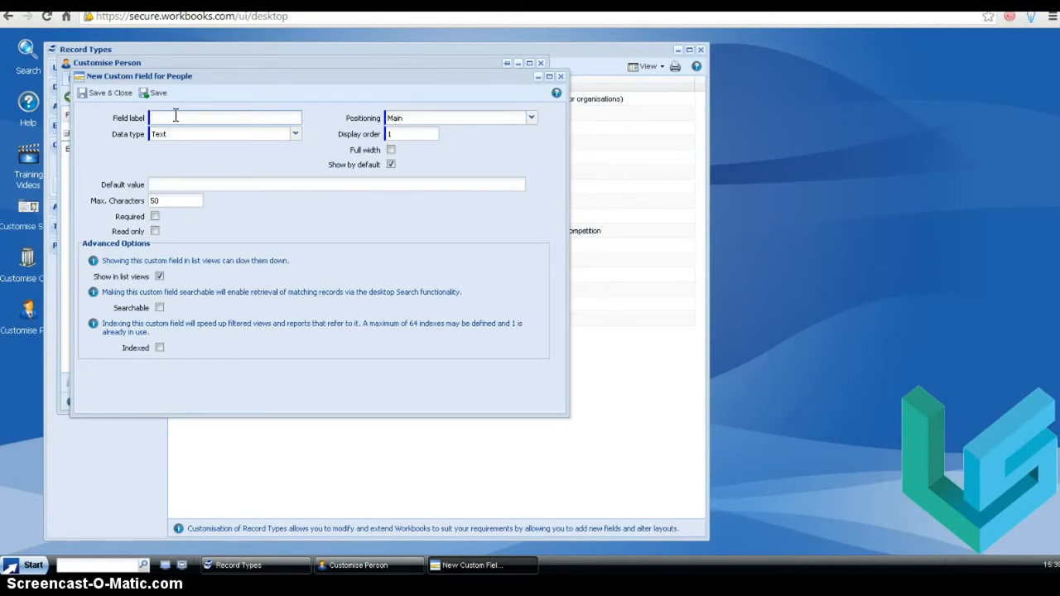
{"action": "type", "text": "Driver License No."}
{"action": "left_click_drag", "start_coordinate": [215, 75], "coordinate": [246, 72]}
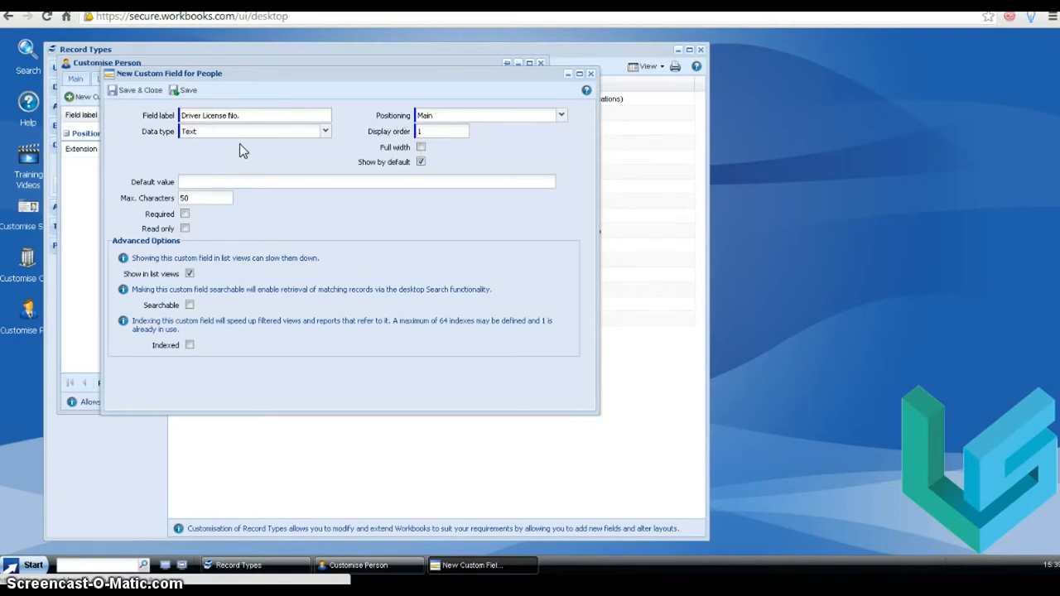
{"action": "mouse_move", "coordinate": [181, 74]}
{"action": "left_mouse_down"}
{"action": "mouse_move", "coordinate": [400, 229]}
{"action": "mouse_move", "coordinate": [197, 60]}
{"action": "left_mouse_up"}
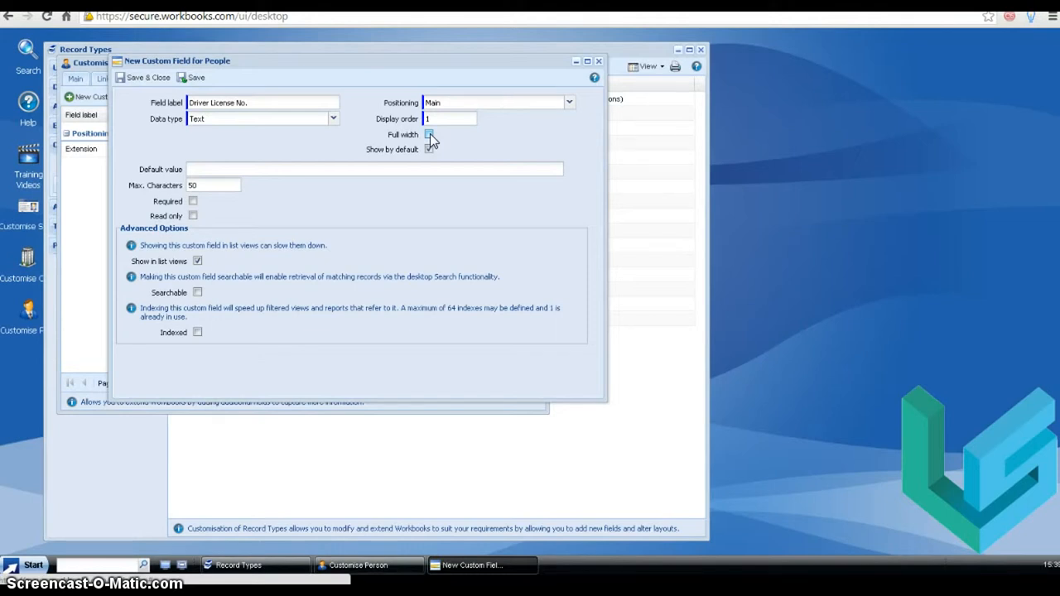
{"action": "left_click", "coordinate": [222, 169]}
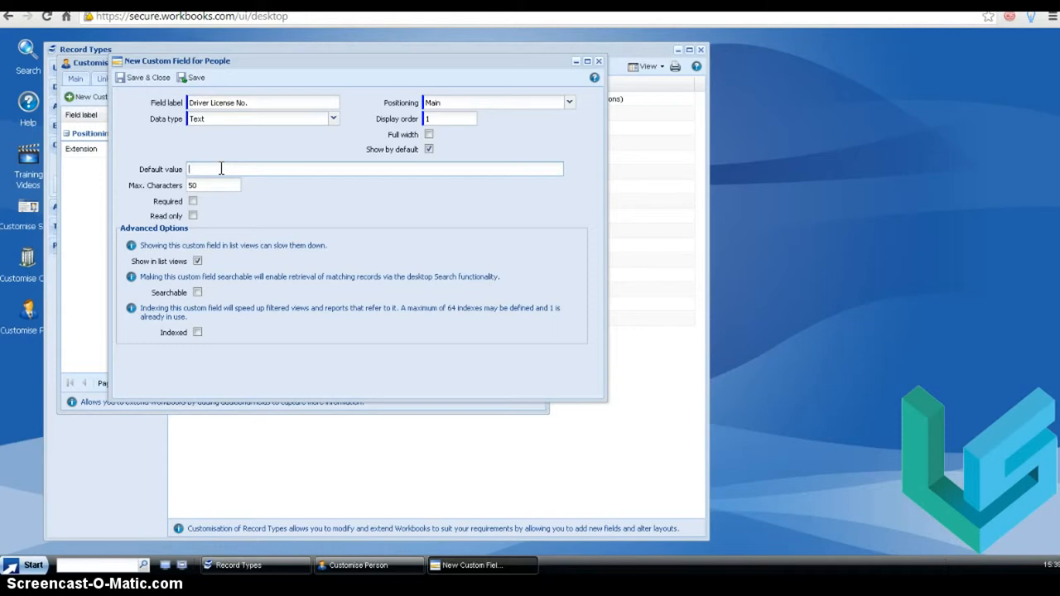
{"action": "type", "text": "NJ"}
{"action": "key", "text": "ctrl+a"}
{"action": "key", "text": "BackSpace"}
- Save and close the Driver License No. text field
{"action": "double_click", "coordinate": [202, 186]}
{"action": "left_click_drag", "start_coordinate": [223, 63], "coordinate": [277, 67]}
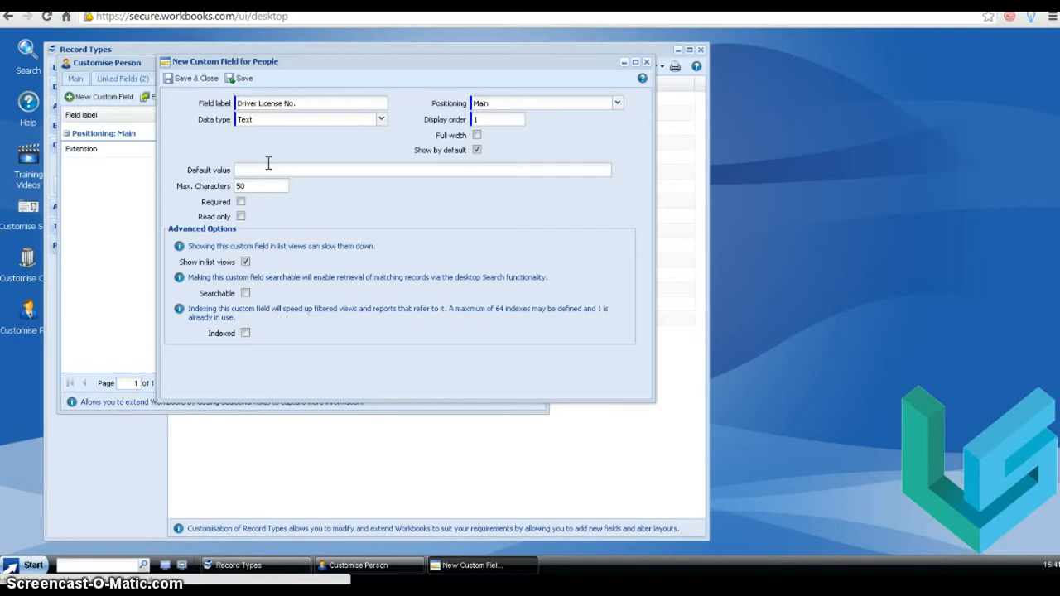
{"action": "left_click", "coordinate": [190, 83]}
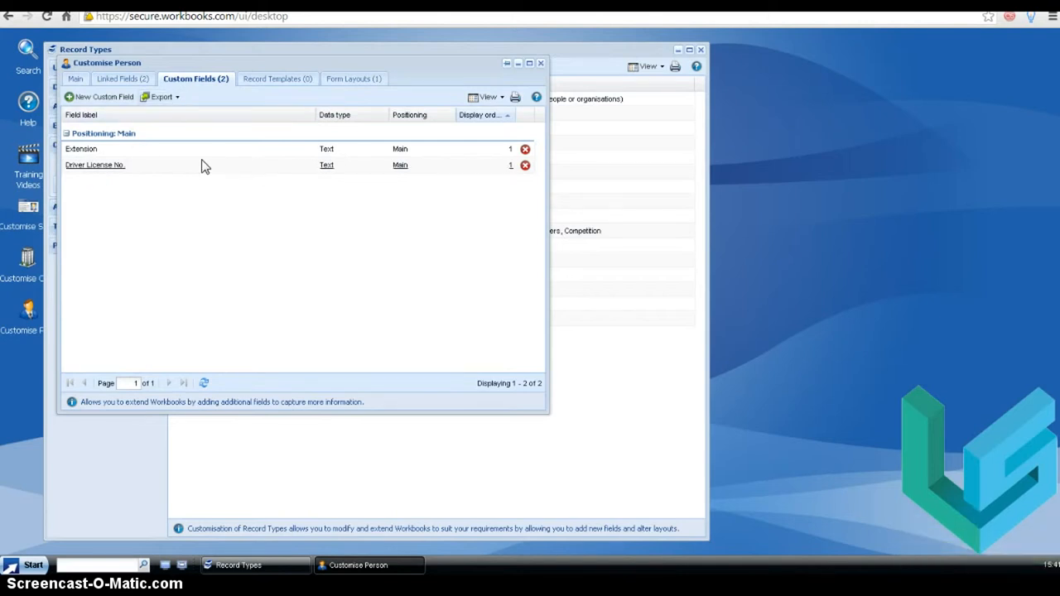
- Start another new custom field labelled BG Check OK
{"action": "left_click", "coordinate": [93, 103]}
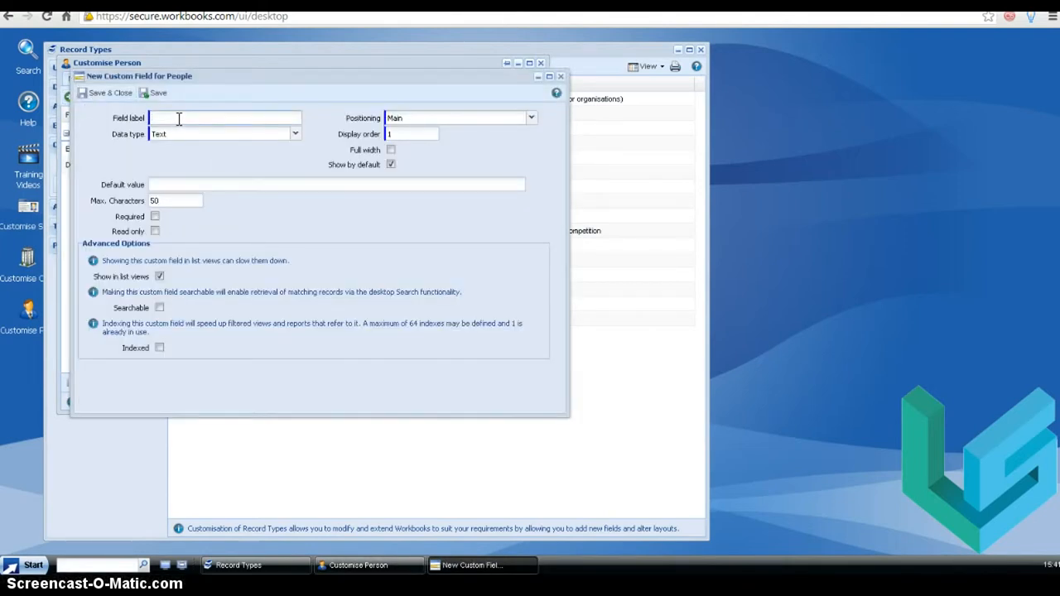
{"action": "type", "text": "BG Check OK"}
- Make BG Check OK a Checkbox field with its default value ticked, and save it
{"action": "left_click", "coordinate": [294, 136]}
{"action": "scroll", "coordinate": [294, 170], "scroll_direction": "up", "scroll_amount": 3}
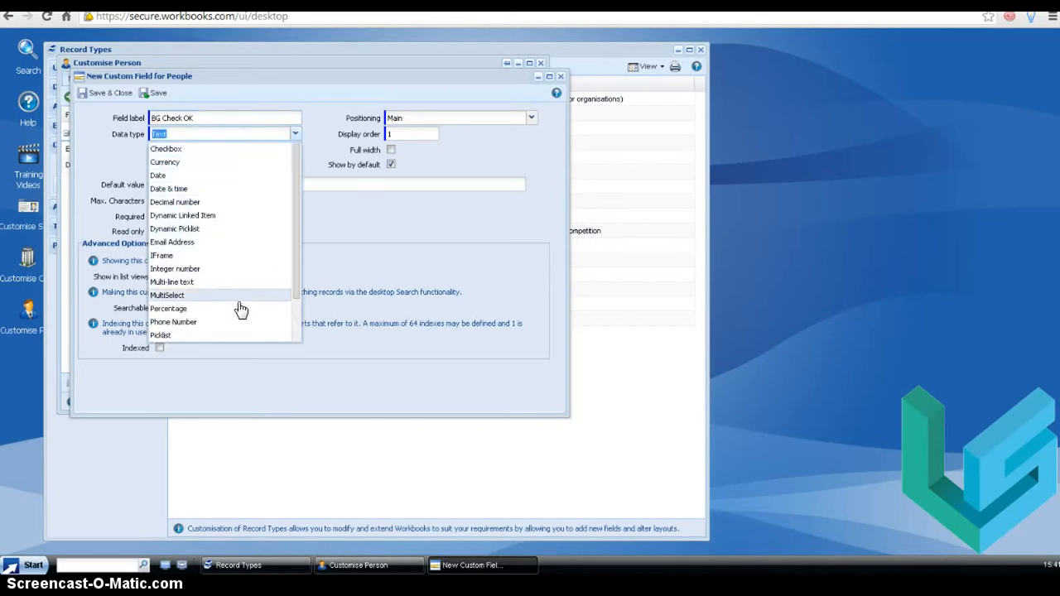
{"action": "left_click", "coordinate": [165, 151]}
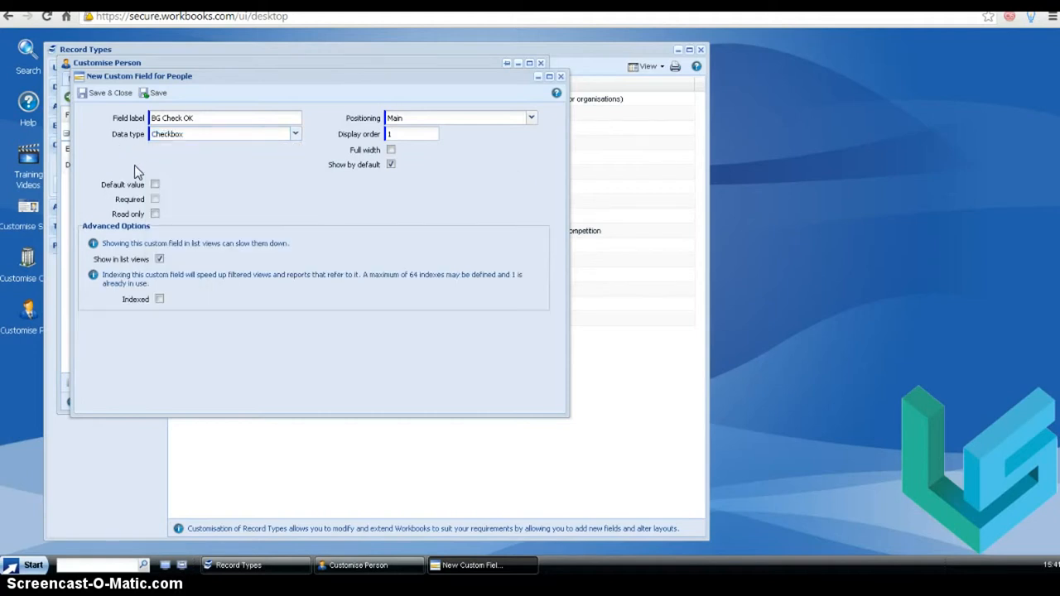
{"action": "left_click", "coordinate": [155, 185]}
{"action": "left_click", "coordinate": [101, 96]}
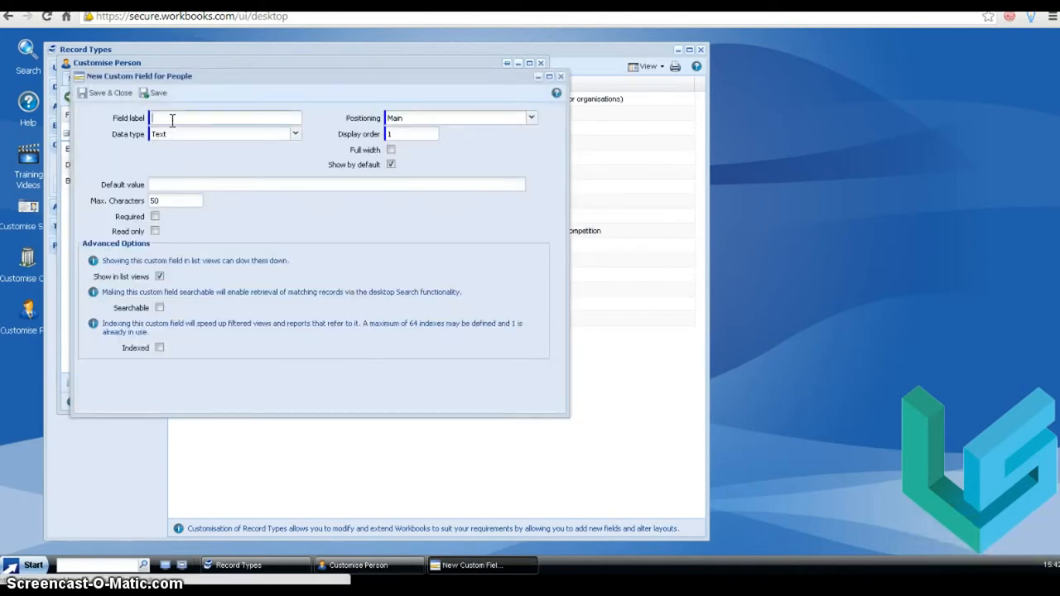
- Label a new custom field Hourly Wage
{"action": "type", "text": "Curr"}
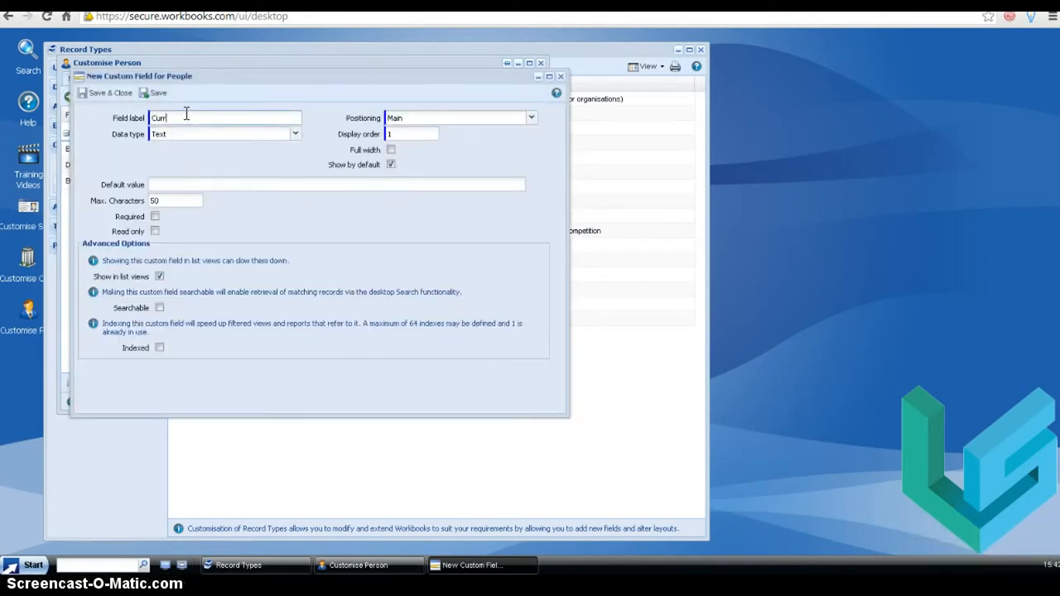
{"action": "key", "text": "BackSpace"}
{"action": "key", "text": "BackSpace"}
{"action": "key", "text": "BackSpace"}
{"action": "key", "text": "BackSpace"}
{"action": "type", "text": "Hourly Wage"}
- Set the Hourly Wage data type to Currency with USD as the default currency
{"action": "left_click", "coordinate": [295, 134]}
{"action": "scroll", "coordinate": [294, 176], "scroll_direction": "up", "scroll_amount": 3}
{"action": "left_click", "coordinate": [270, 162]}
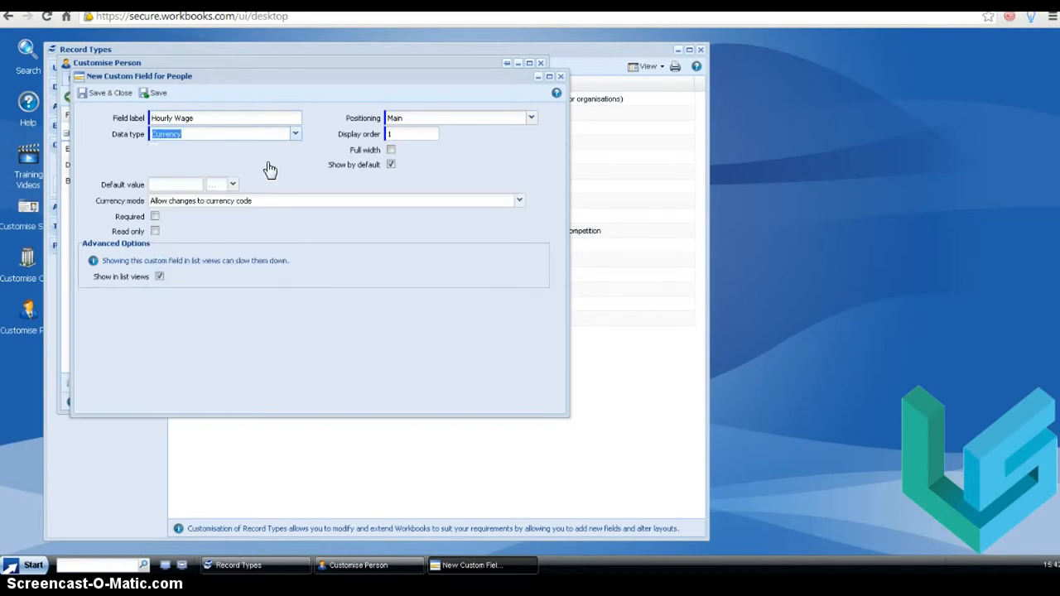
{"action": "left_click", "coordinate": [176, 183]}
{"action": "left_click", "coordinate": [233, 183]}
{"action": "left_click", "coordinate": [217, 201]}
- Set the currency mode to Prevent changes to currency code and save the field
{"action": "left_click", "coordinate": [520, 204]}
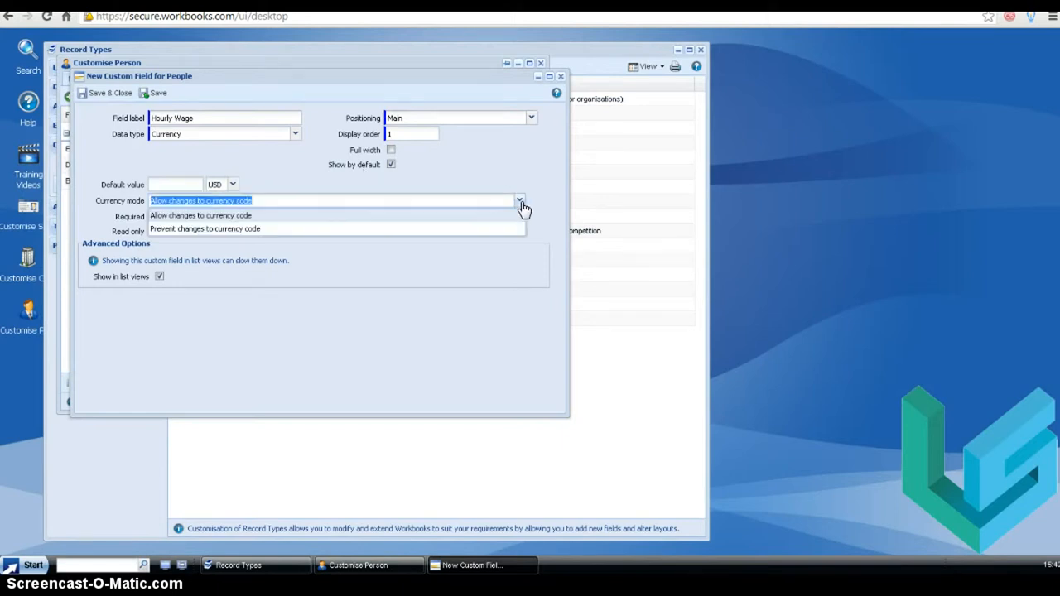
{"action": "left_click", "coordinate": [468, 228]}
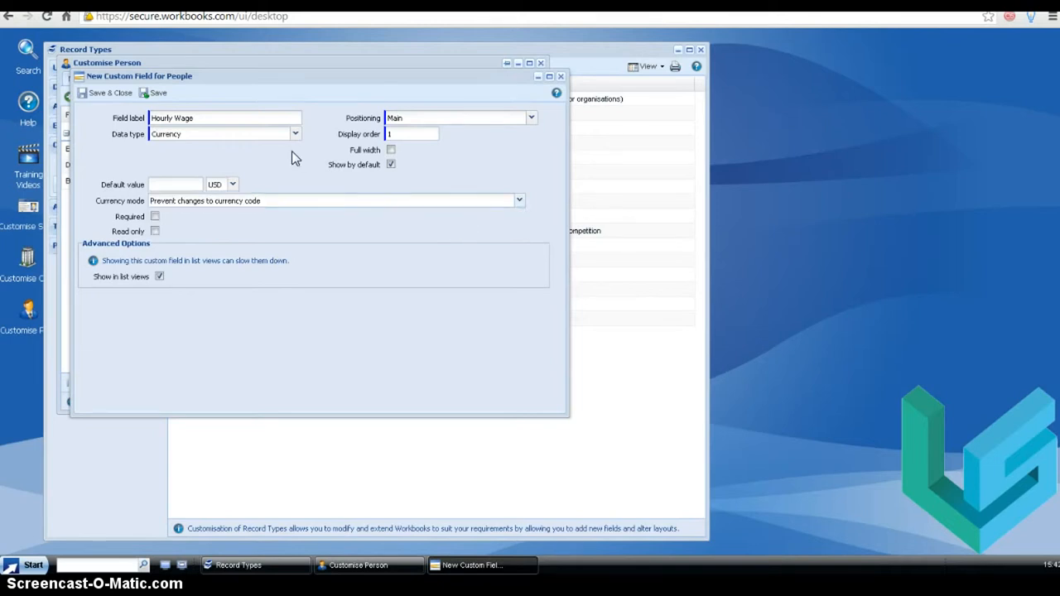
{"action": "left_click", "coordinate": [89, 93]}
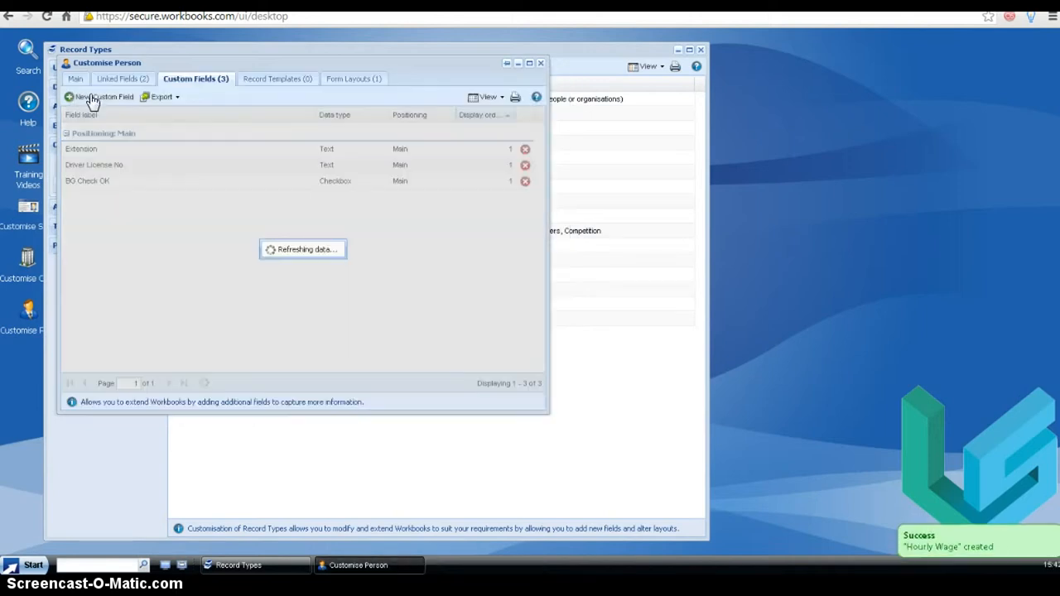
- Create a Date field labelled Date Availble and save it
{"action": "left_click", "coordinate": [80, 100]}
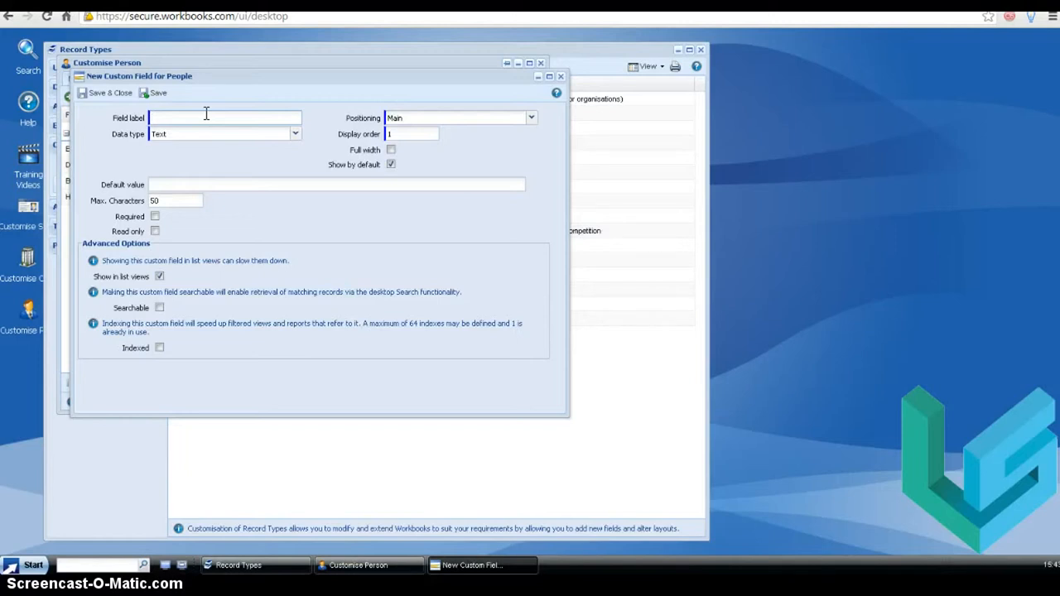
{"action": "left_click", "coordinate": [295, 136]}
{"action": "left_click", "coordinate": [263, 152]}
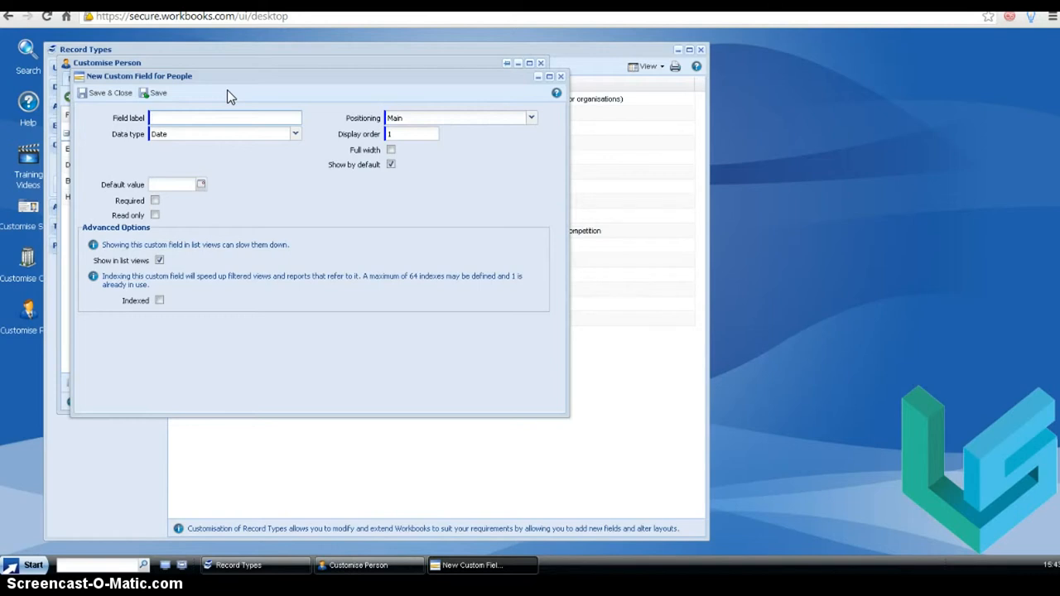
{"action": "type", "text": "Date Availble"}
{"action": "left_click", "coordinate": [93, 98]}
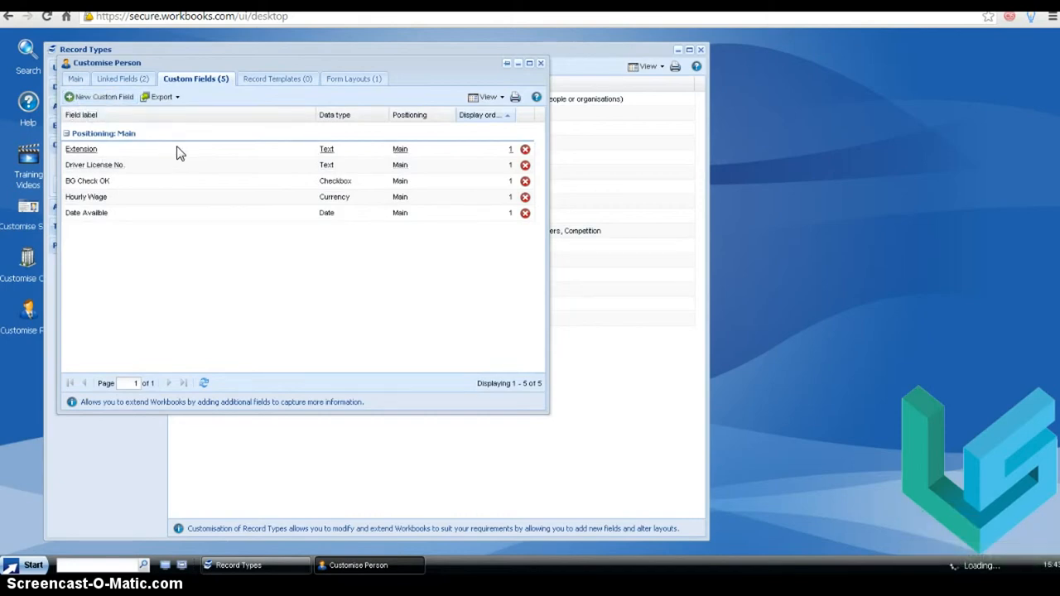
- Create a Date & time field labelled Start Date and save it
{"action": "left_click", "coordinate": [296, 136]}
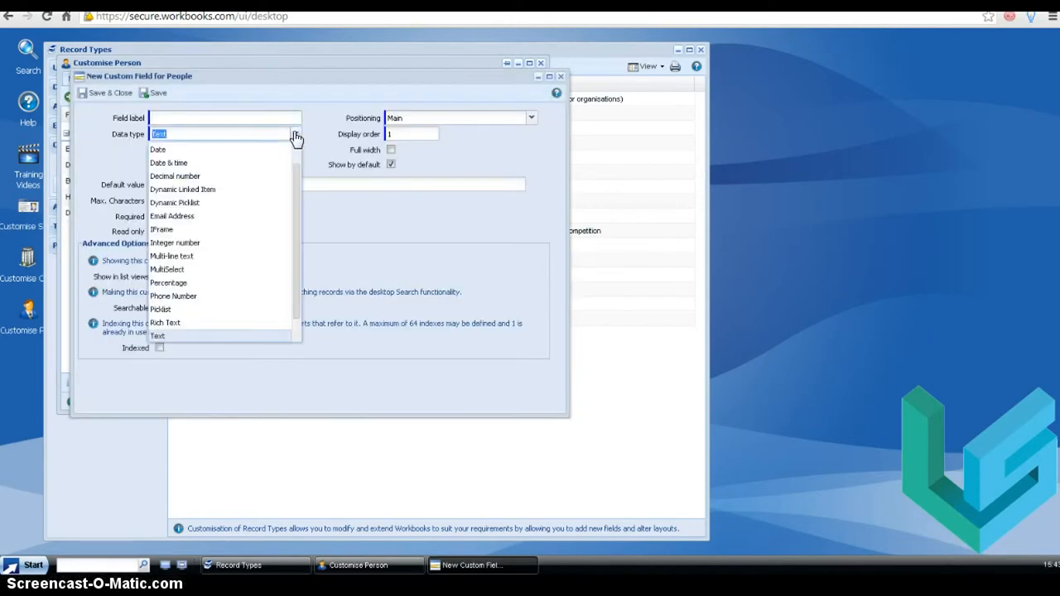
{"action": "left_click", "coordinate": [236, 163]}
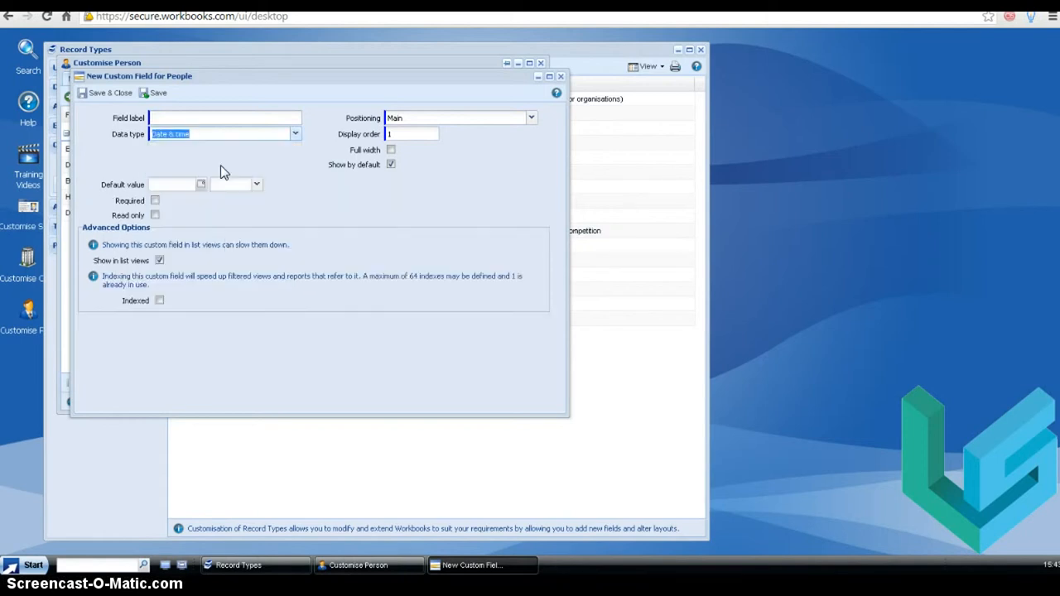
{"action": "left_click", "coordinate": [184, 120]}
{"action": "type", "text": "Start "}
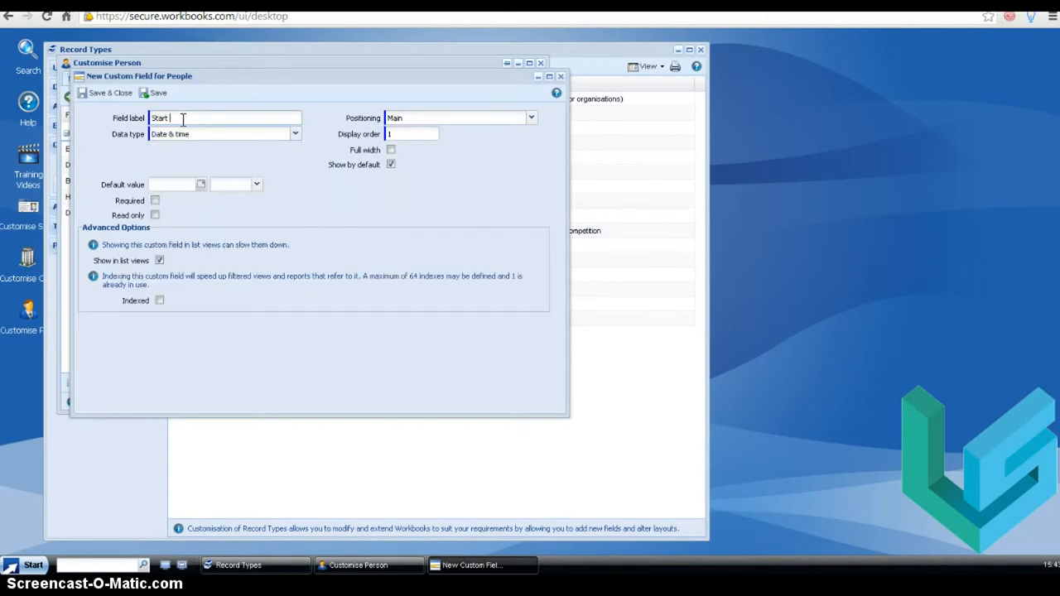
{"action": "type", "text": "Date"}
{"action": "left_click", "coordinate": [96, 106]}
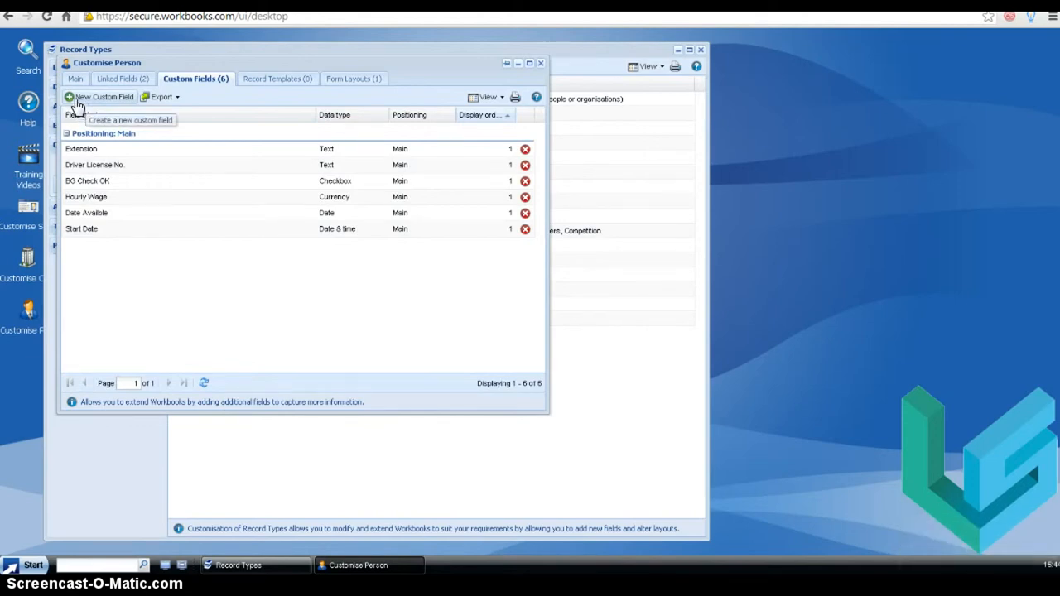
- Create a Decimal number field labelled Safety Test Score and save it
{"action": "left_click", "coordinate": [77, 101]}
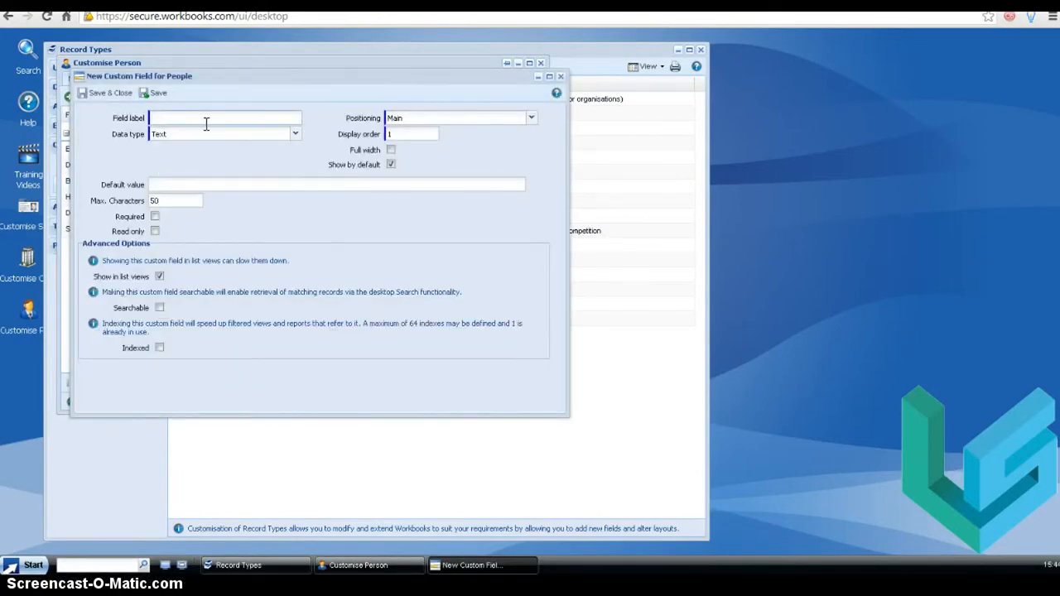
{"action": "type", "text": "Safety Test Score"}
{"action": "left_click", "coordinate": [294, 134]}
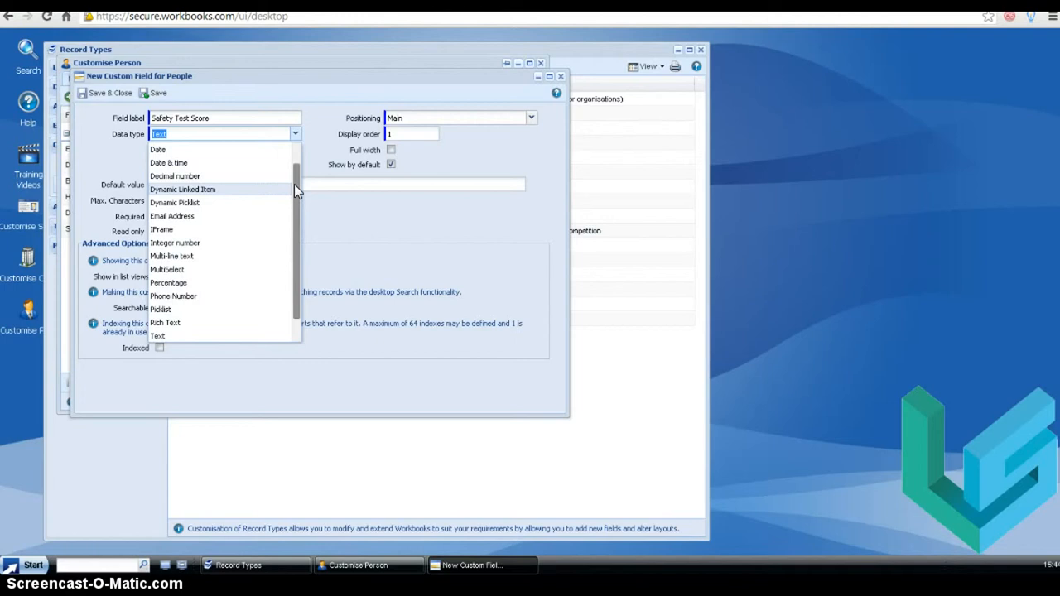
{"action": "left_click", "coordinate": [178, 176]}
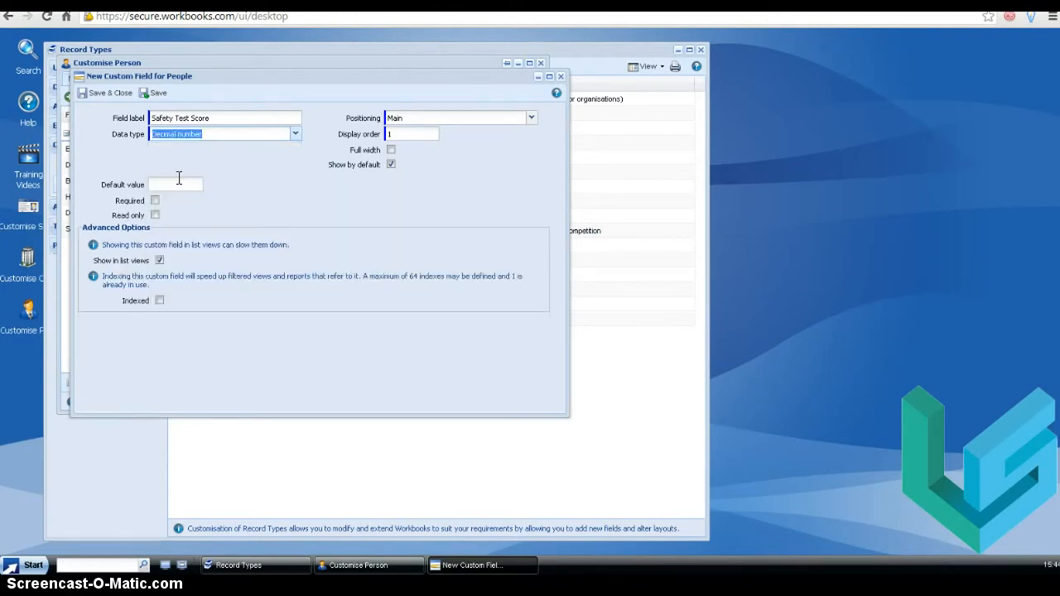
{"action": "left_click", "coordinate": [173, 148]}
{"action": "left_click", "coordinate": [107, 95]}
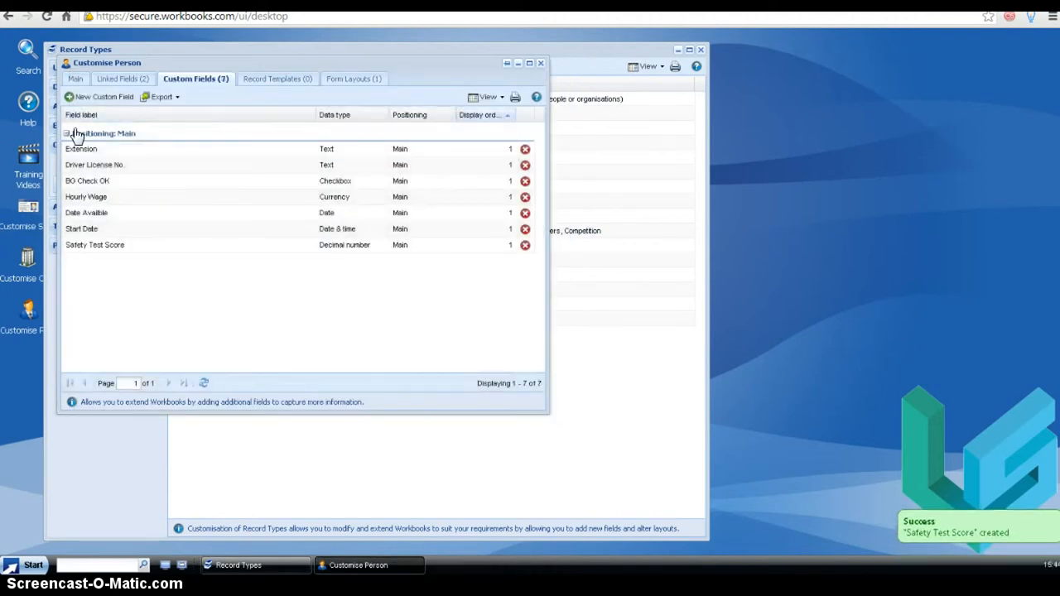
- Create an Email Address field labelled Supervisor Email and save it
{"action": "left_click", "coordinate": [94, 98]}
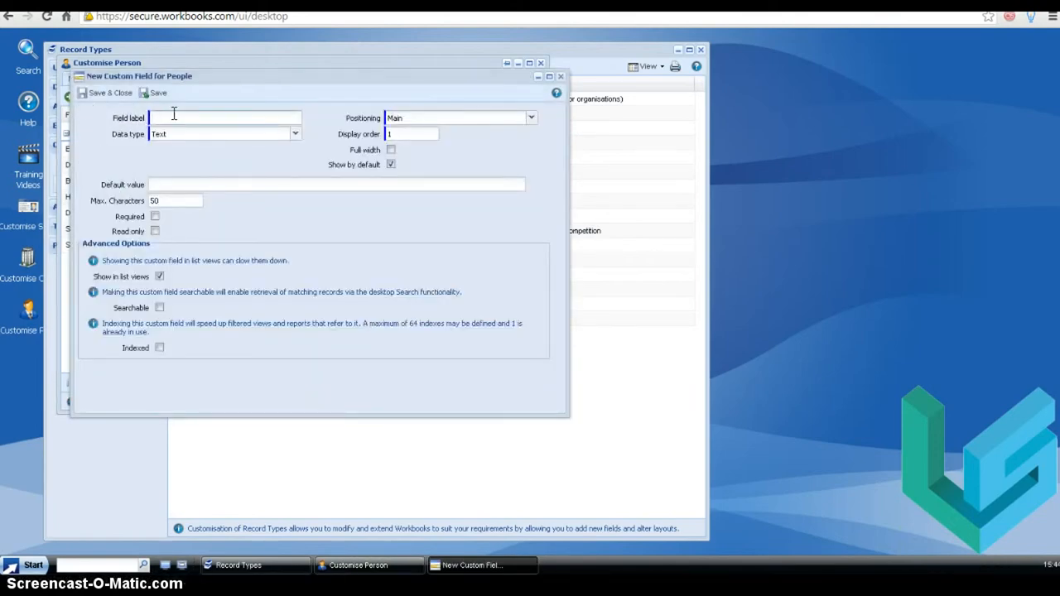
{"action": "type", "text": "Supervisor Email"}
{"action": "left_click", "coordinate": [295, 135]}
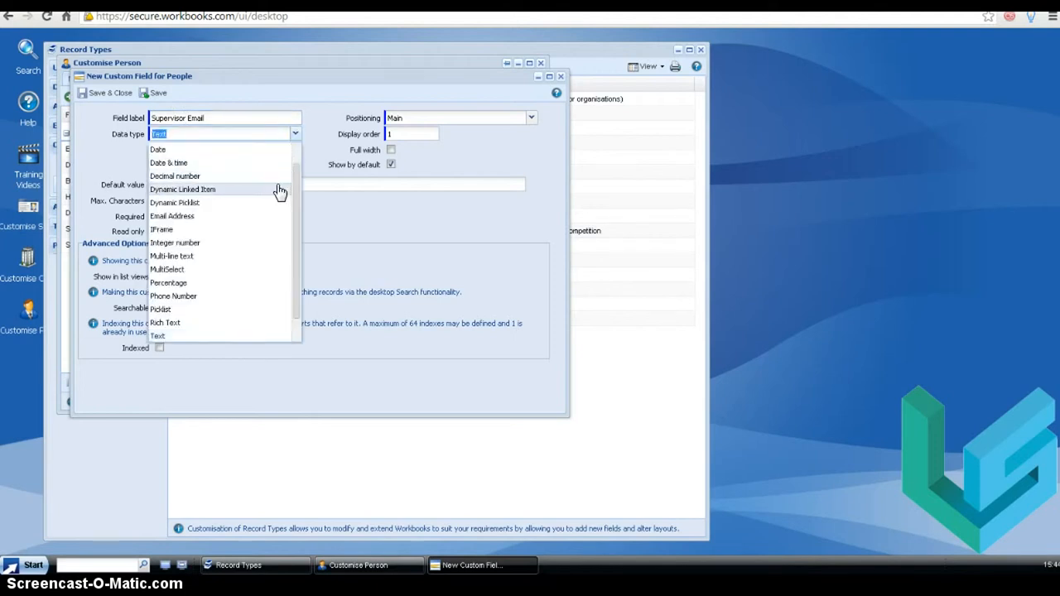
{"action": "left_click", "coordinate": [171, 217]}
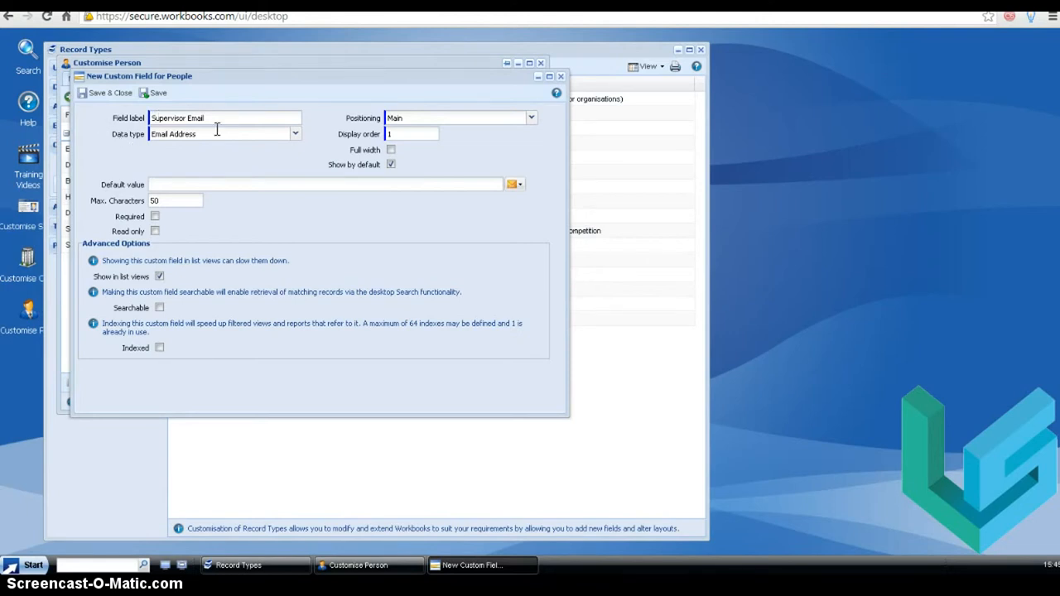
{"action": "left_click", "coordinate": [97, 98]}
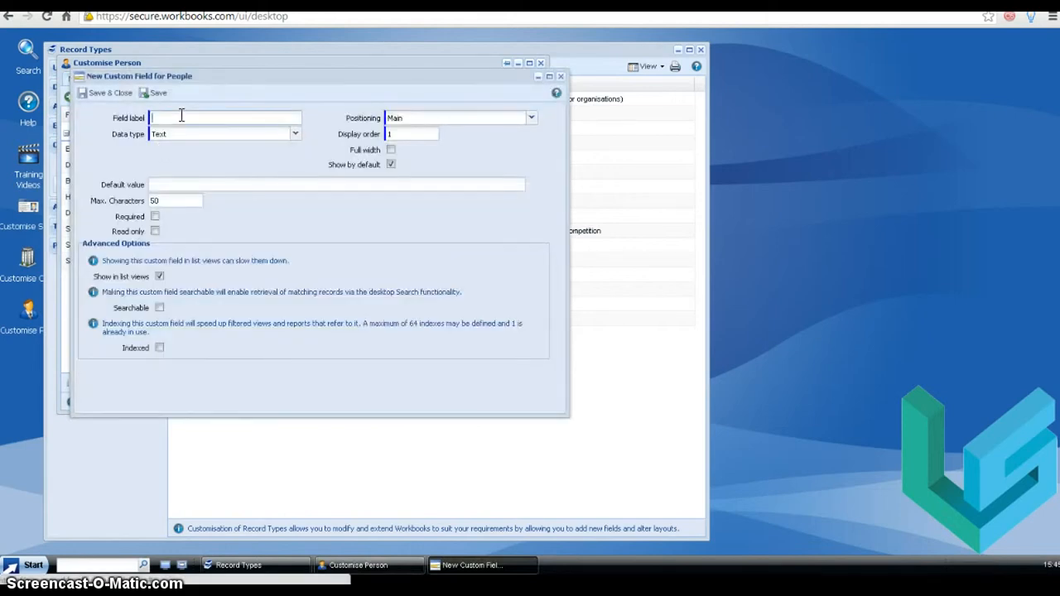
- Create an Integer number field labelled Words Per Minute and save it
{"action": "type", "text": "Words"}
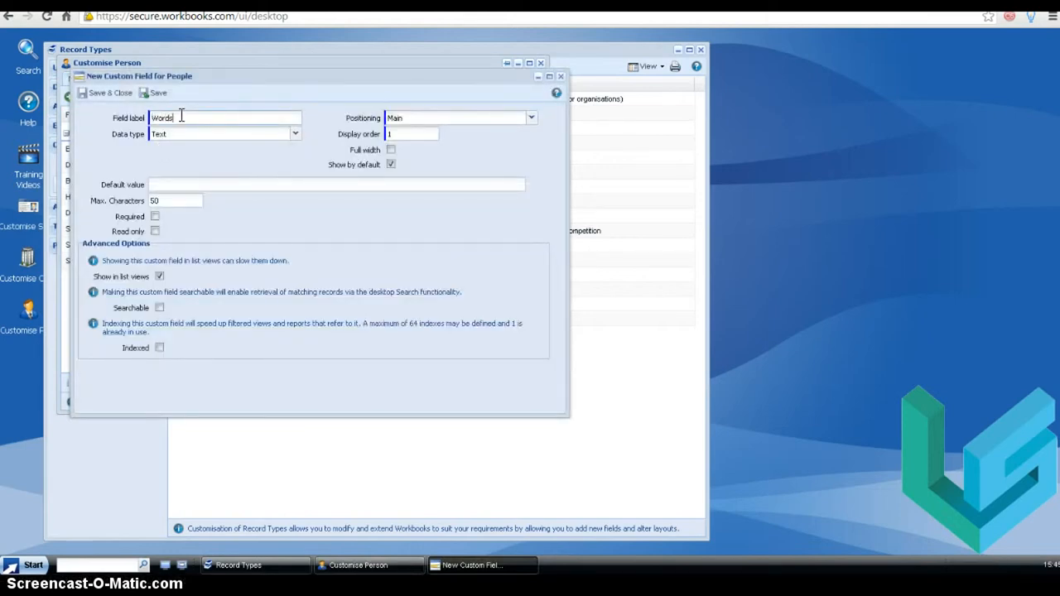
{"action": "type", "text": " Per Minute"}
{"action": "left_click", "coordinate": [295, 135]}
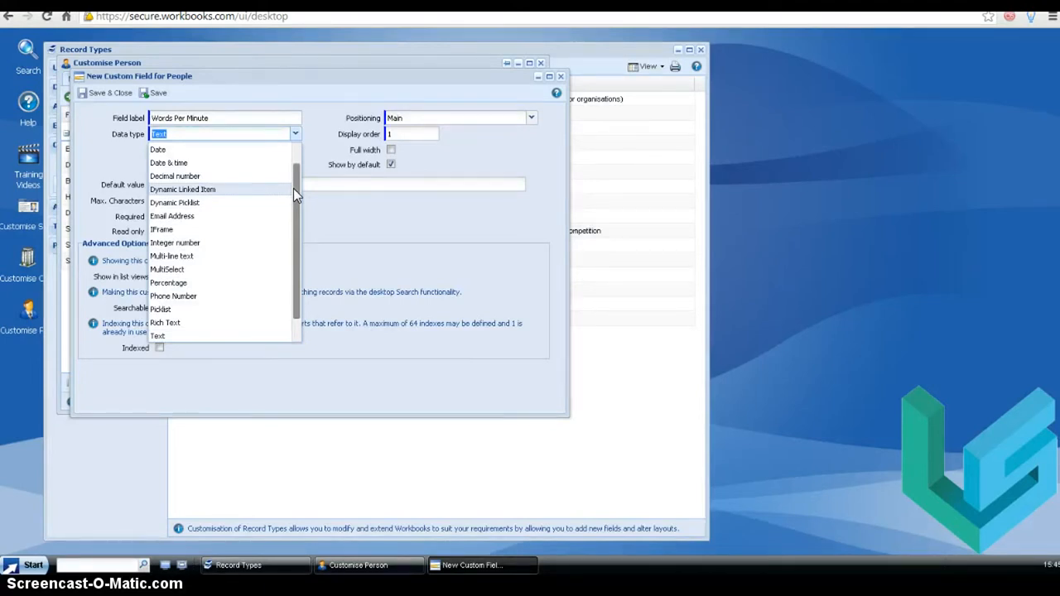
{"action": "left_click", "coordinate": [222, 244]}
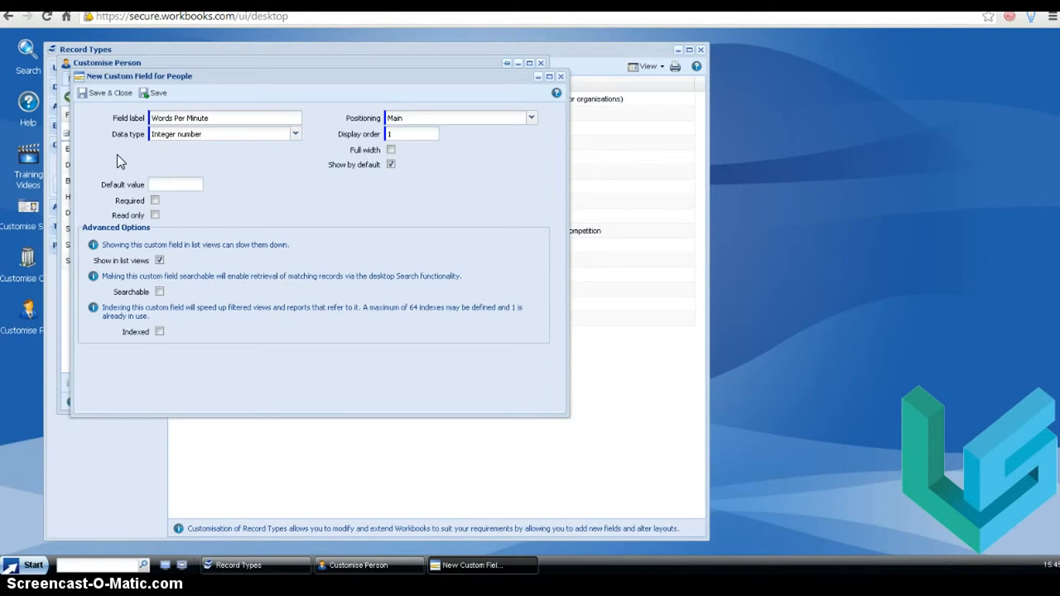
{"action": "left_click", "coordinate": [116, 93]}
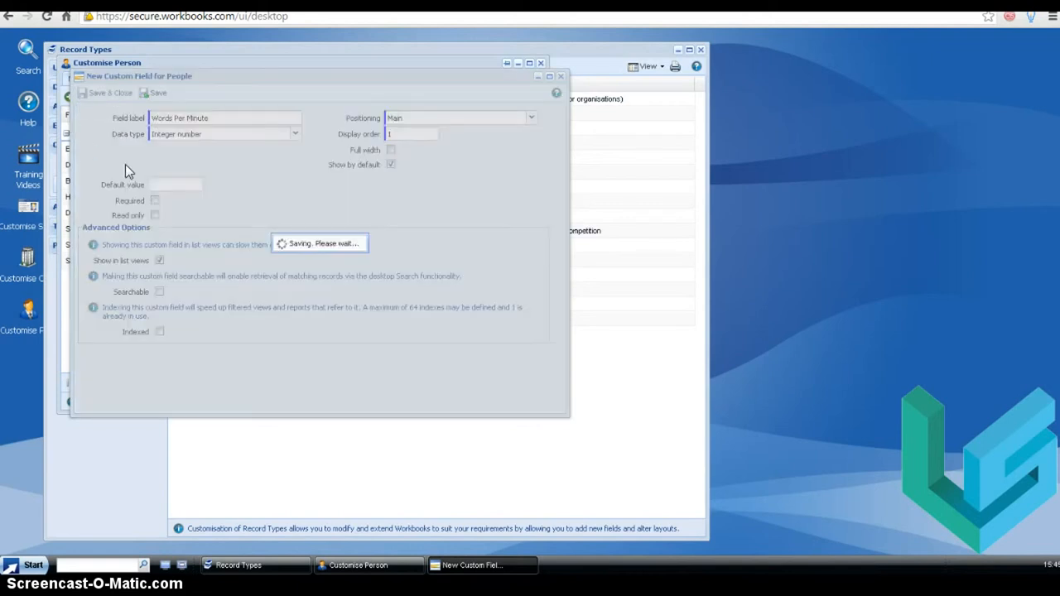